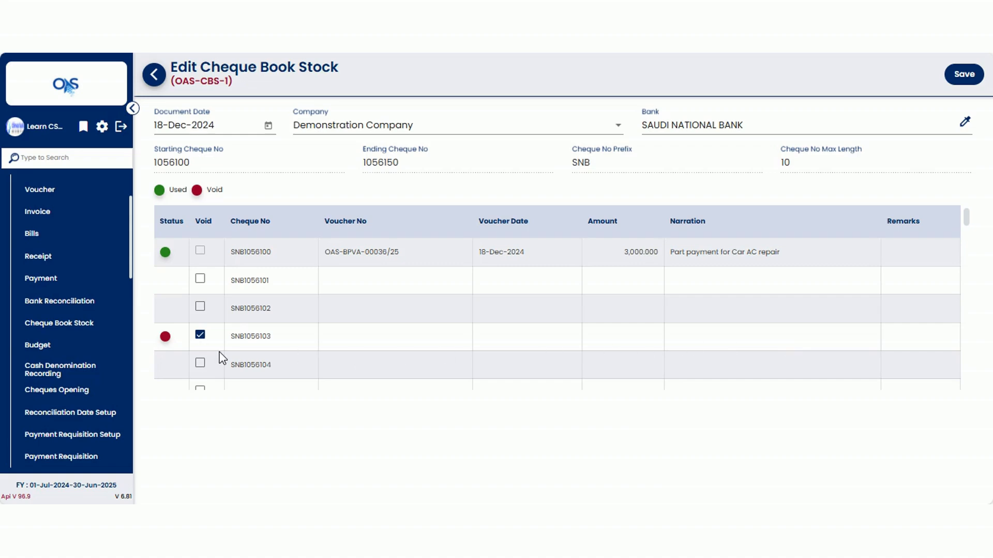
- Go back to the cheque book stock list and start adding a new cheque book stock
click(154, 75)
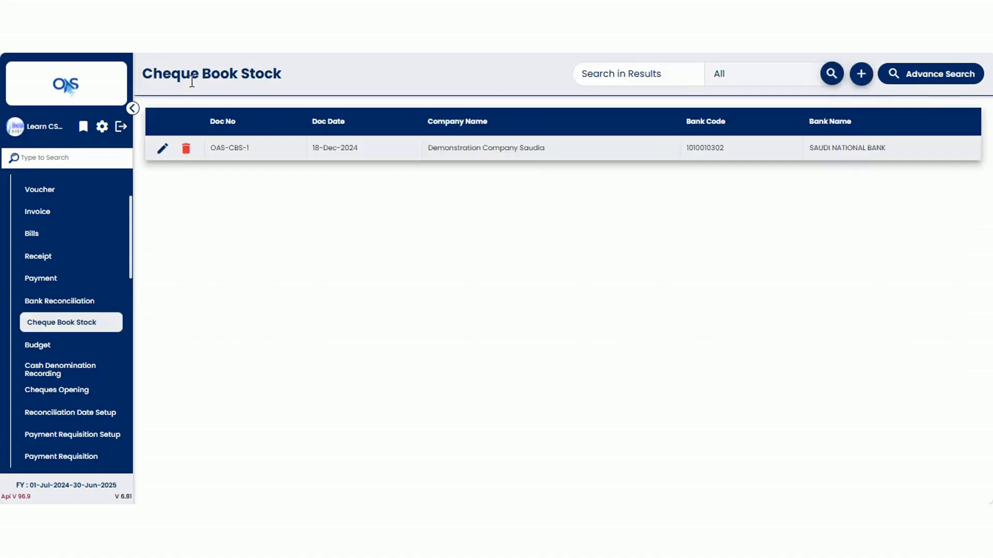
click(862, 75)
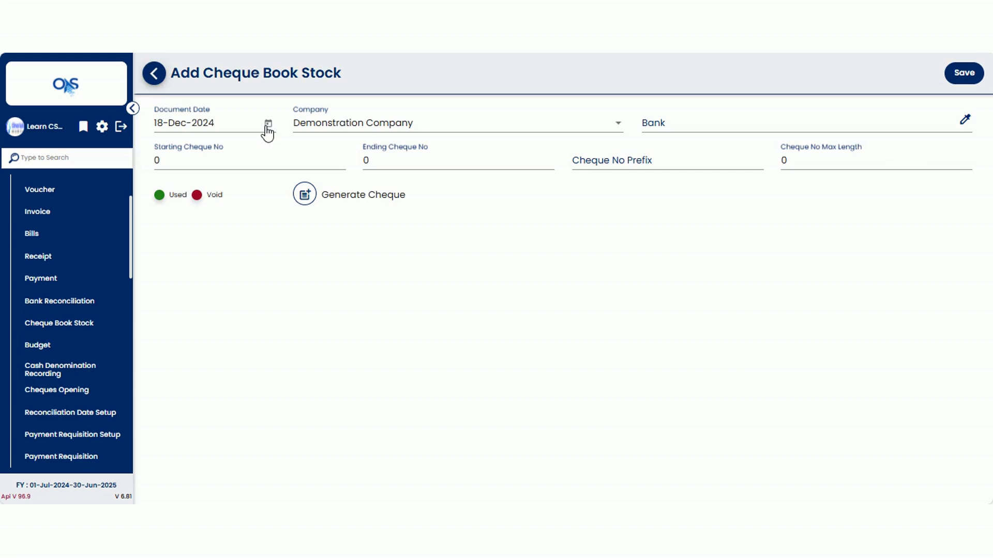
- Select RIYADH BANK as the bank for the new cheque book stock
click(336, 129)
click(336, 129)
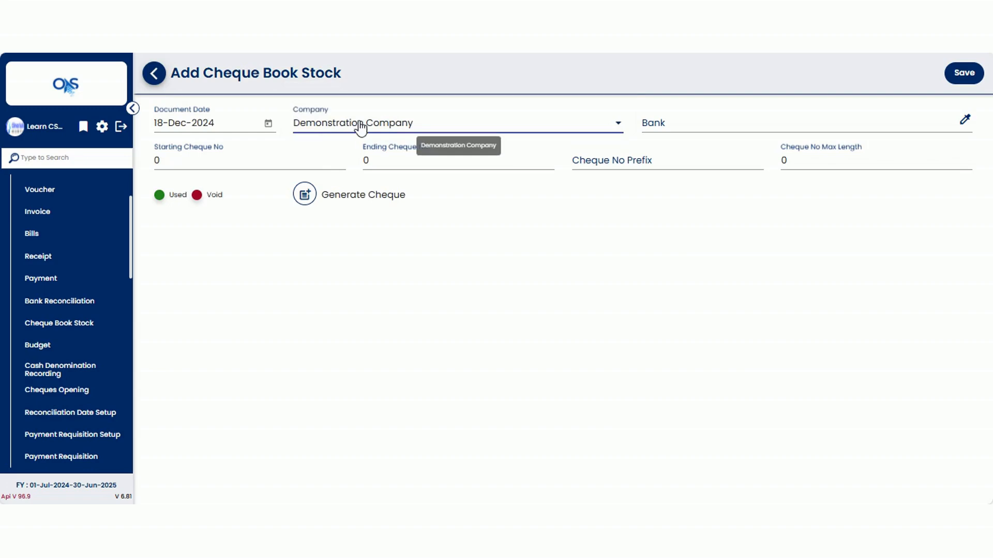
click(688, 123)
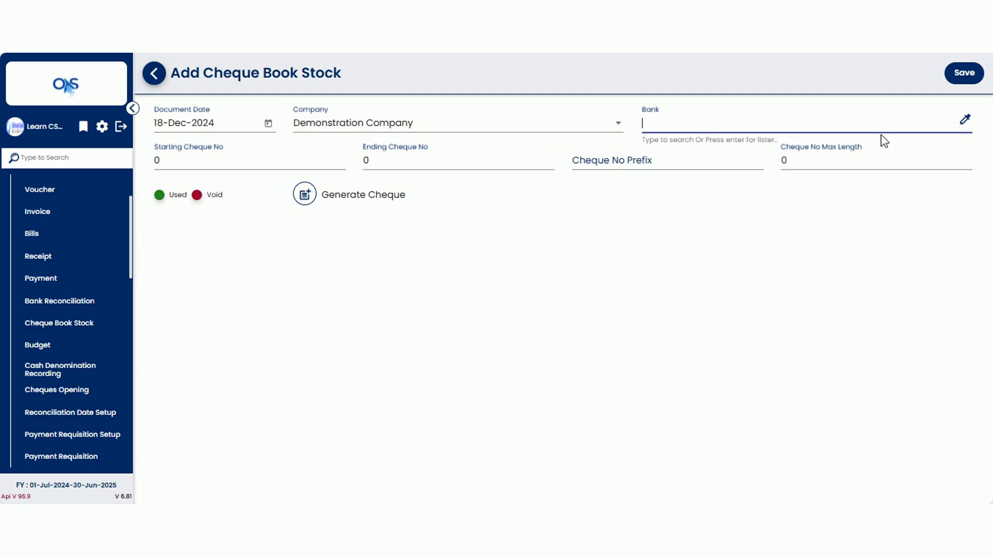
click(964, 120)
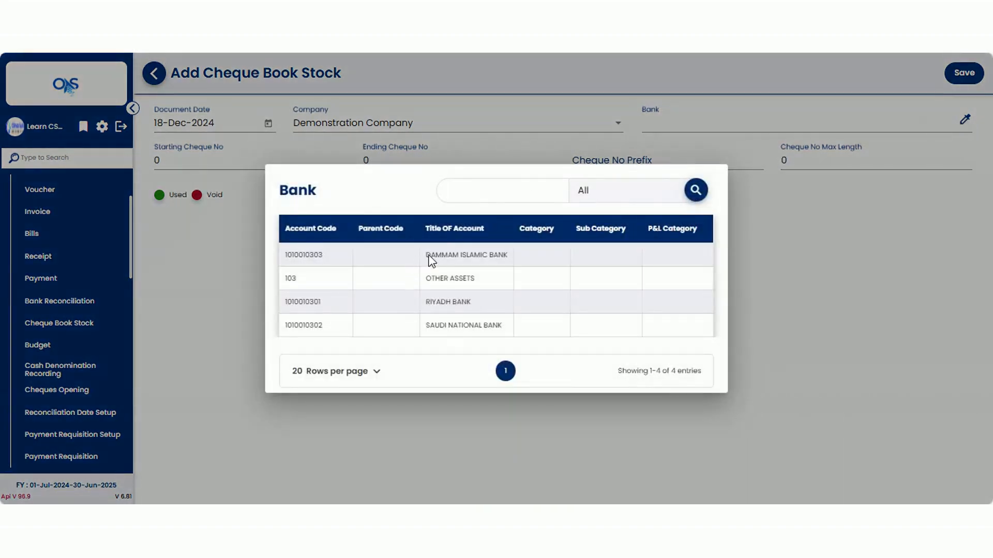
double_click(434, 303)
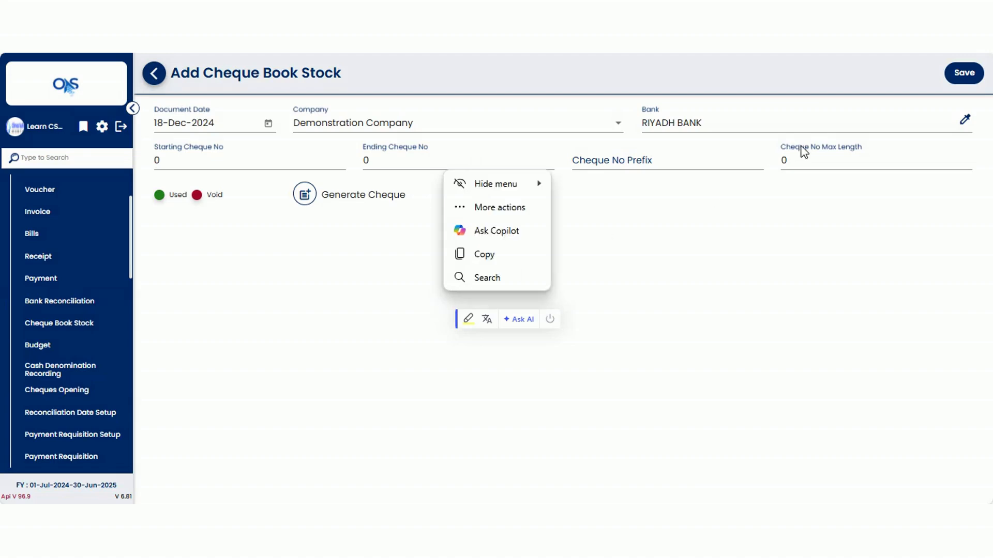
- Set the starting cheque number to 235100 and the ending cheque number to 235150
click(171, 162)
text(235100)
click(372, 161)
text(235150)
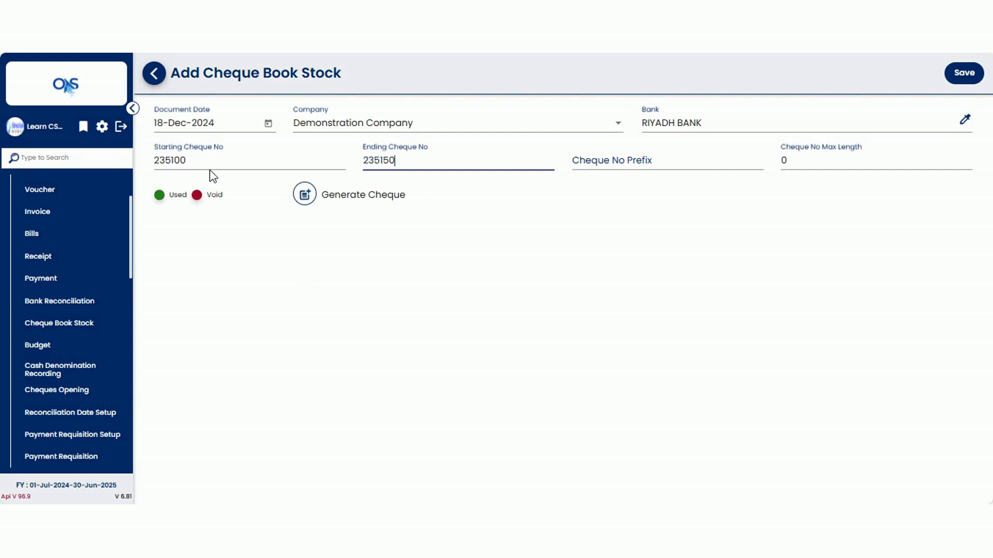
- Set the cheque number prefix to RB and the cheque number maximum length to 8
click(600, 168)
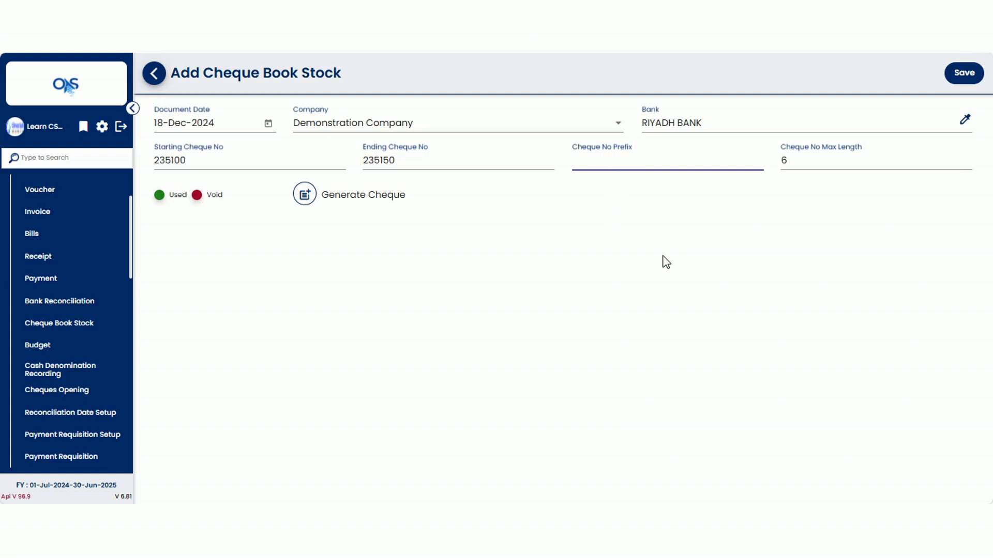
text(RB)
click(616, 203)
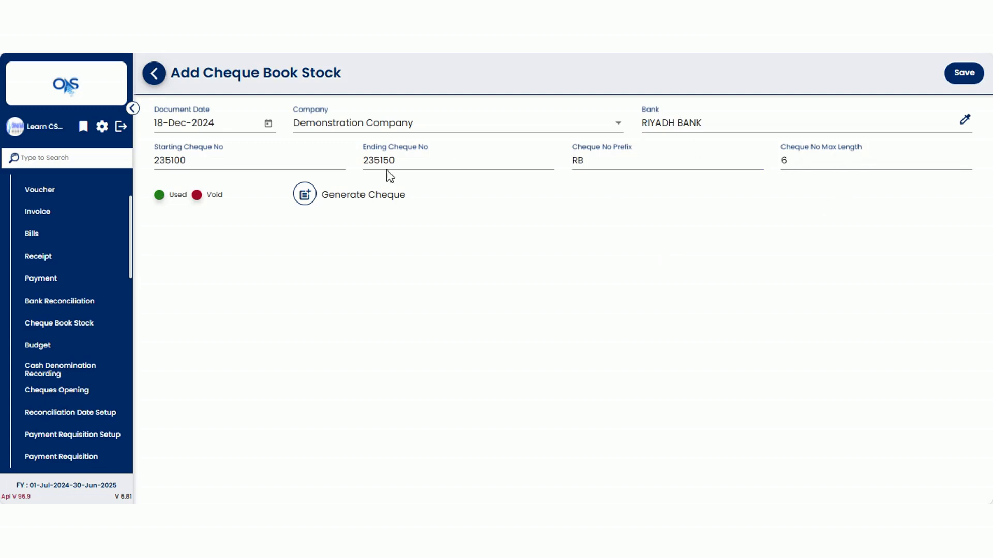
double_click(591, 161)
click(574, 191)
double_click(791, 160)
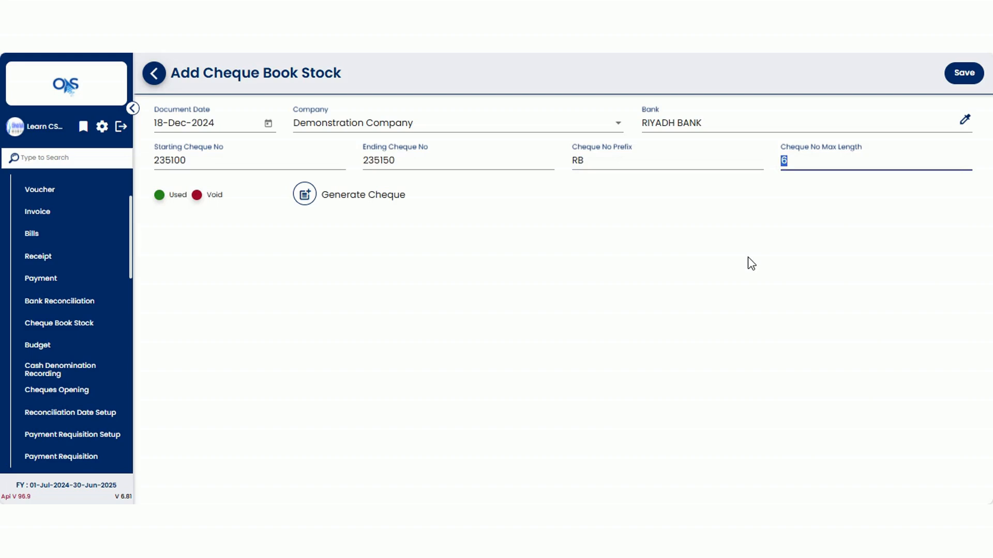
click(749, 262)
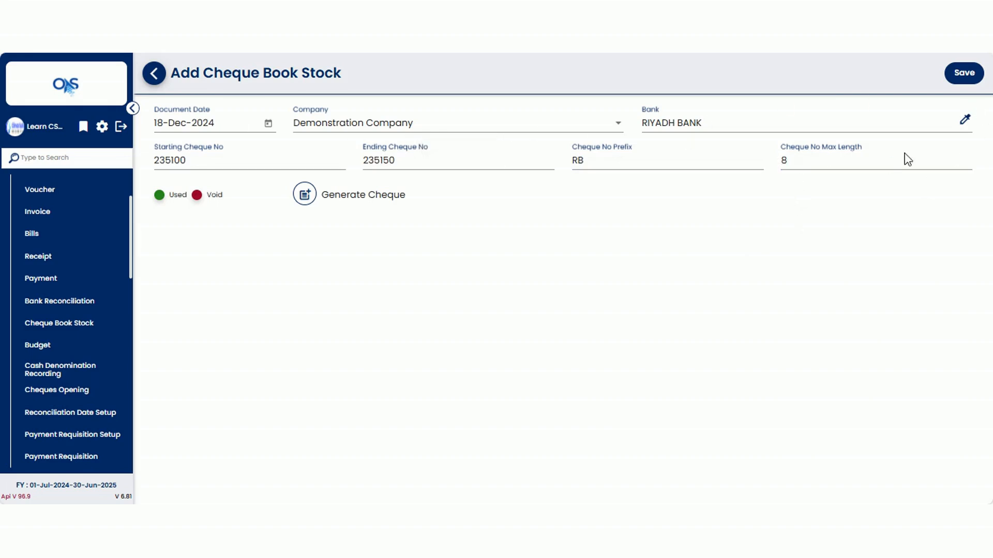
- Generate the cheque leaves, review the generated cheque numbers, and save the cheque book stock
click(304, 196)
scroll(191, 274, down, 15)
scroll(199, 342, down, 9)
drag(210, 386, 232, 388)
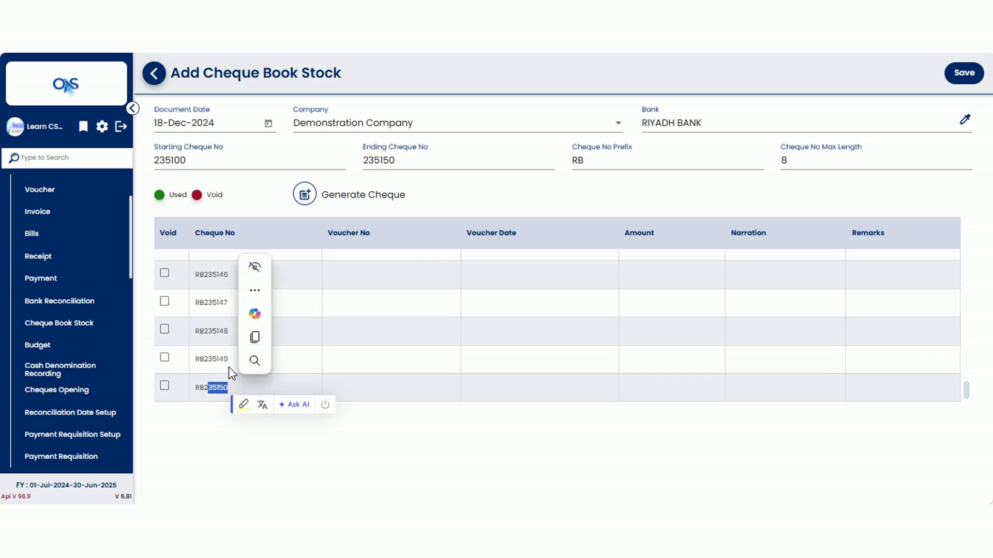
scroll(189, 348, up, 20)
drag(217, 264, 232, 266)
click(280, 259)
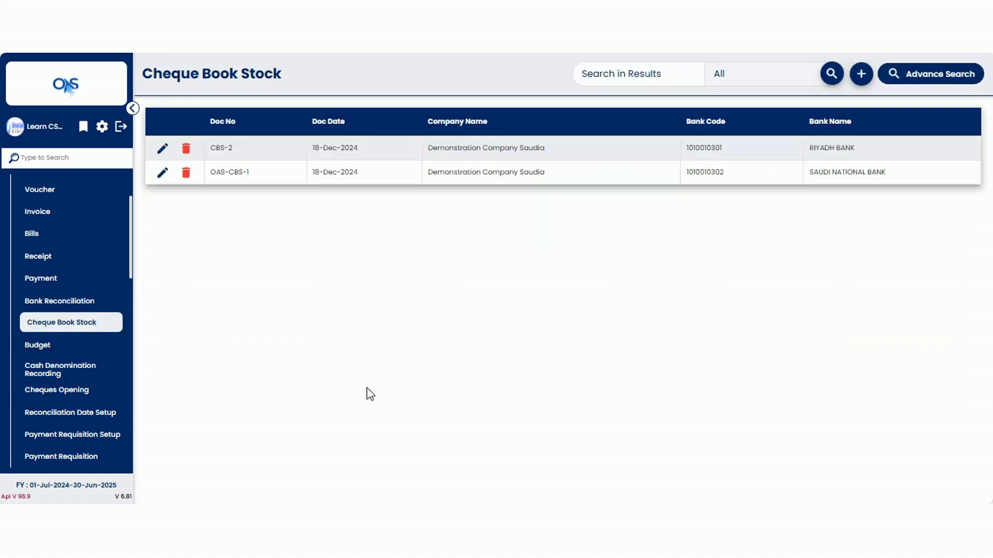
- Start a new payment voucher of type BPV with the Regular cheque type
click(44, 283)
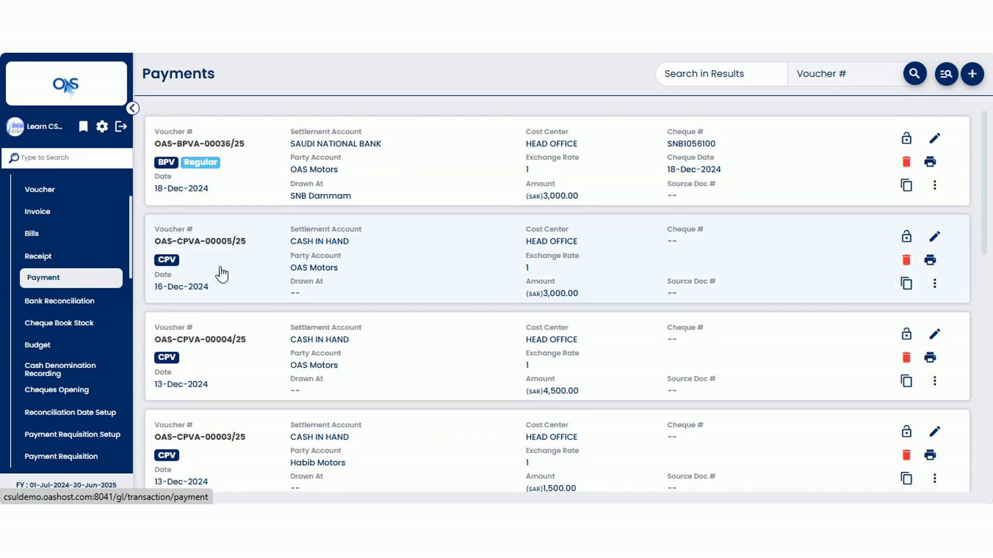
click(972, 74)
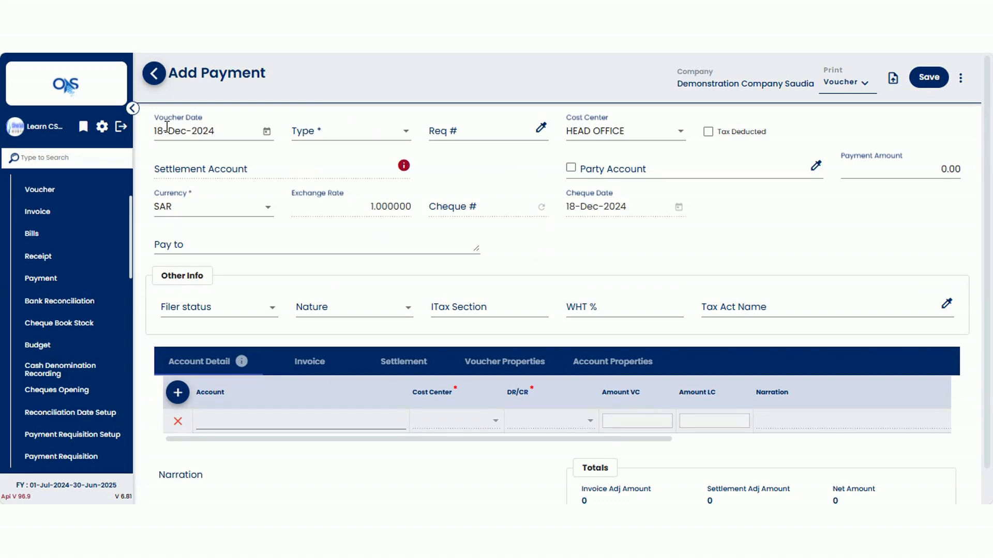
click(312, 132)
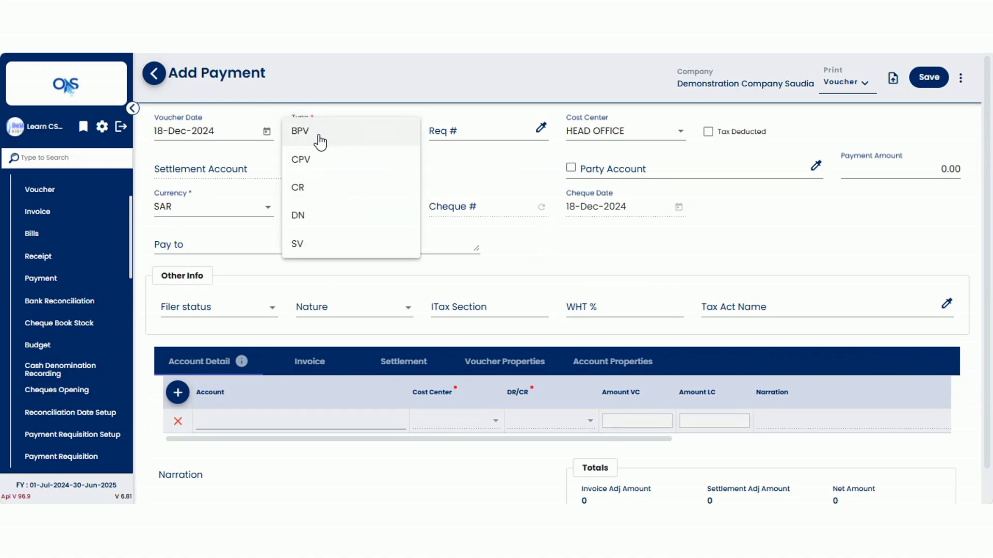
click(320, 136)
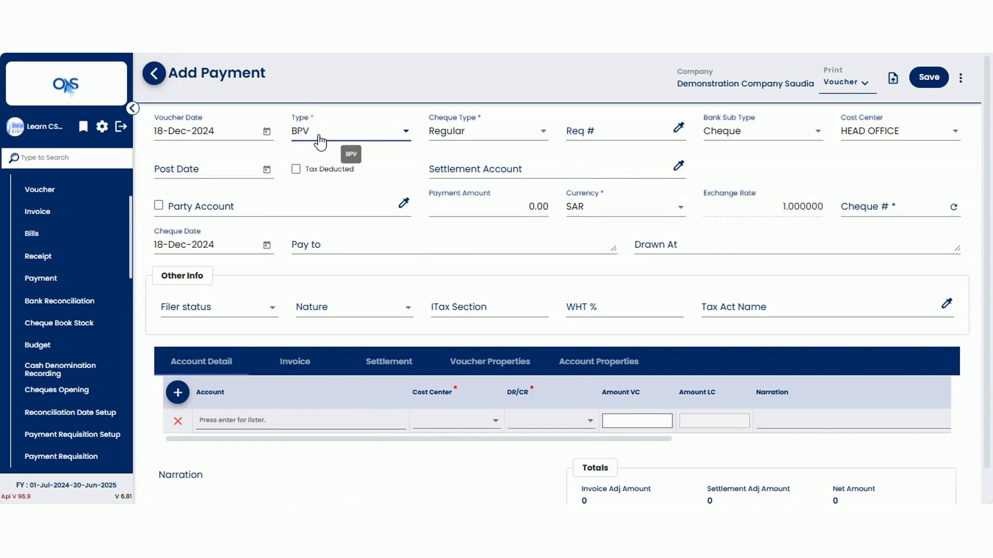
click(459, 140)
click(459, 136)
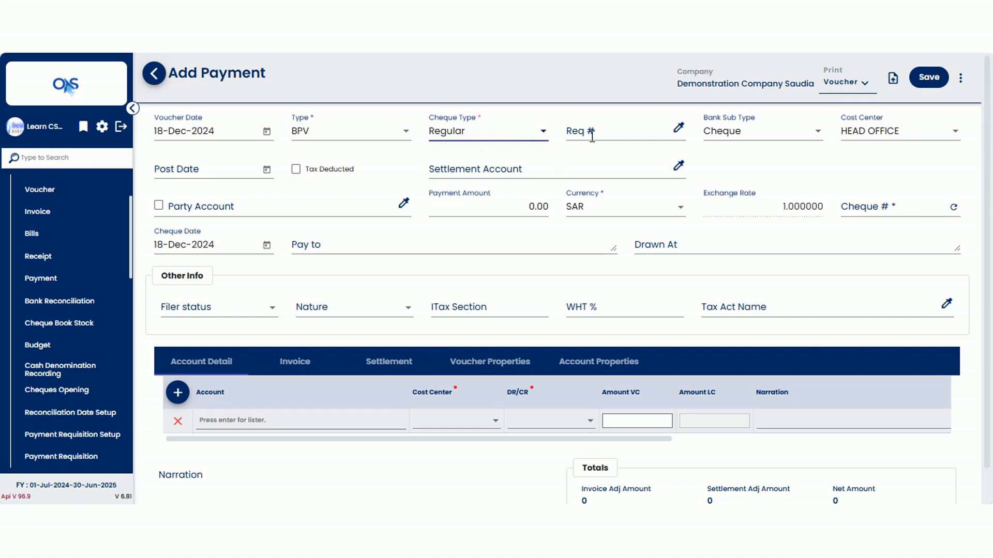
- Set the post date to 20-Dec-2024 and the settlement account to RIYADH BANK
click(232, 169)
click(265, 327)
click(512, 165)
text(RIYAD)
click(478, 191)
- Choose OAS Motors as the party account and set the payment amount to 1,000.00
click(200, 206)
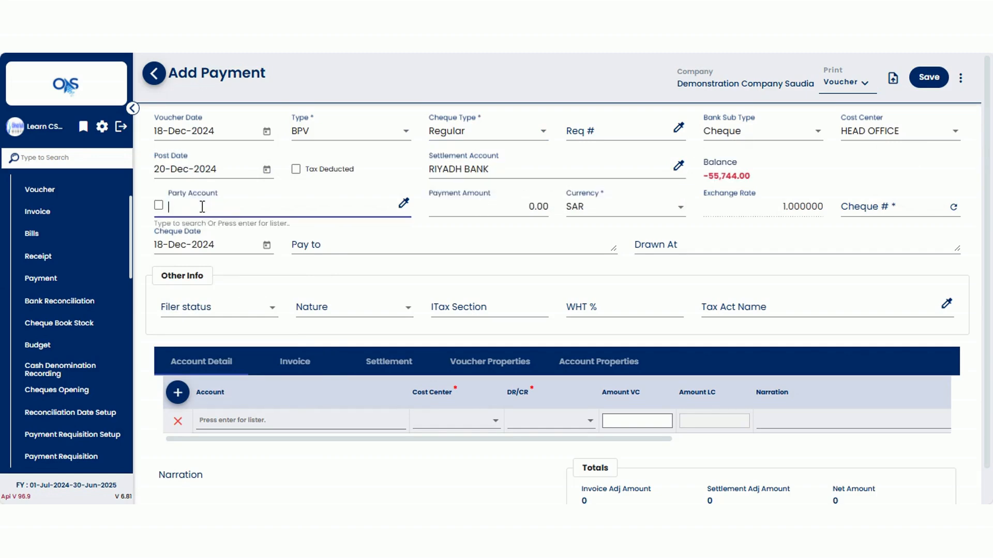
key(Return)
text(OAS MO)
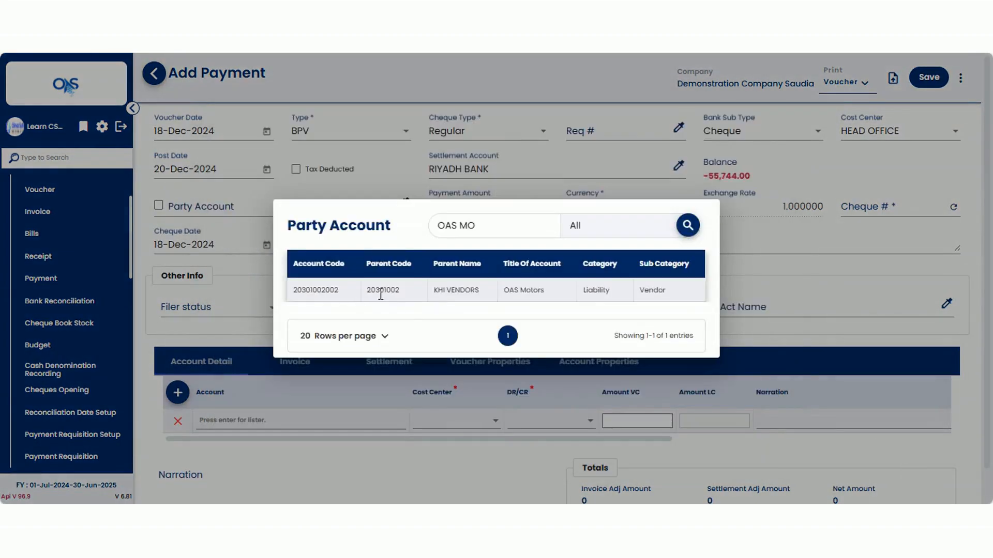
click(474, 291)
click(514, 205)
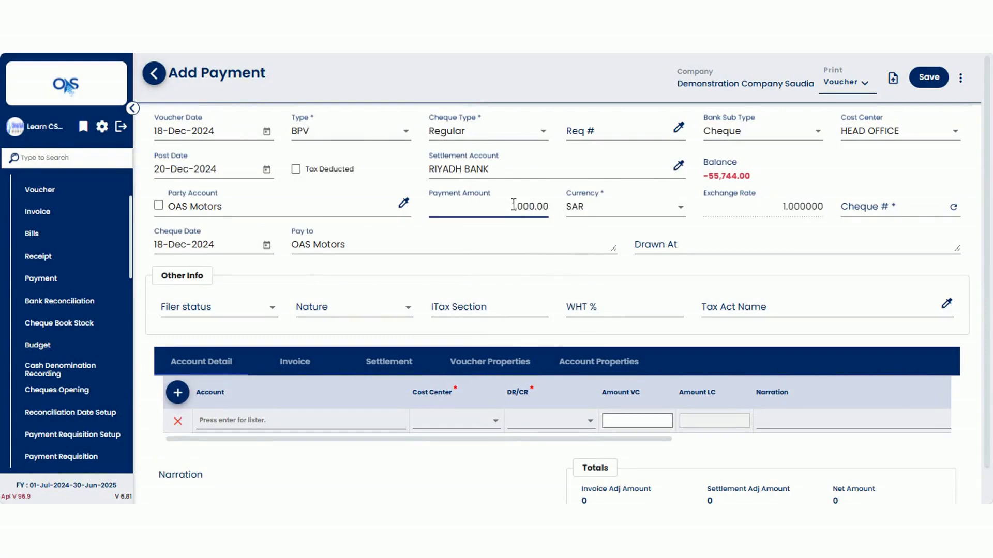
- Pick cheque RB235100 from the cheque list and enter Main Branch - Riyadh as the drawn-at branch
click(866, 208)
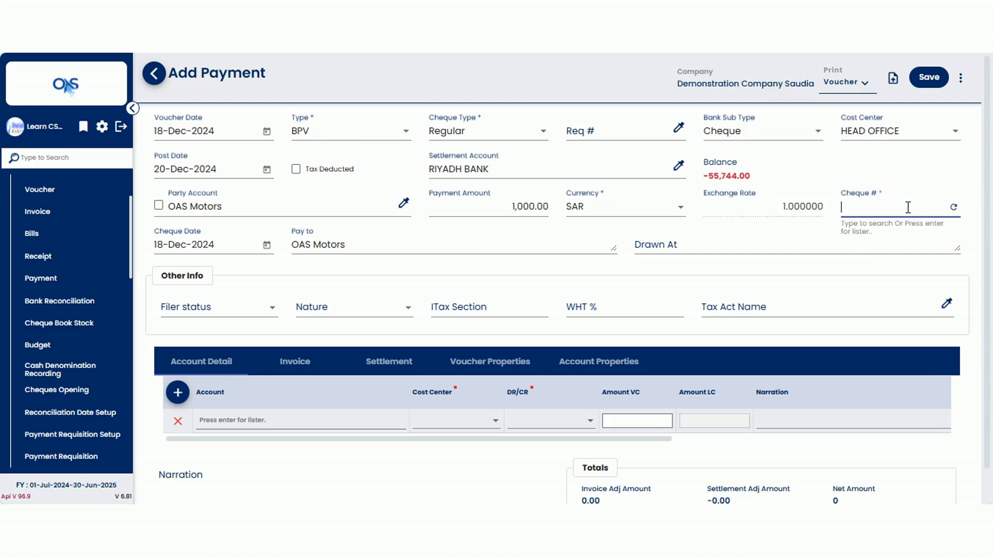
key(Return)
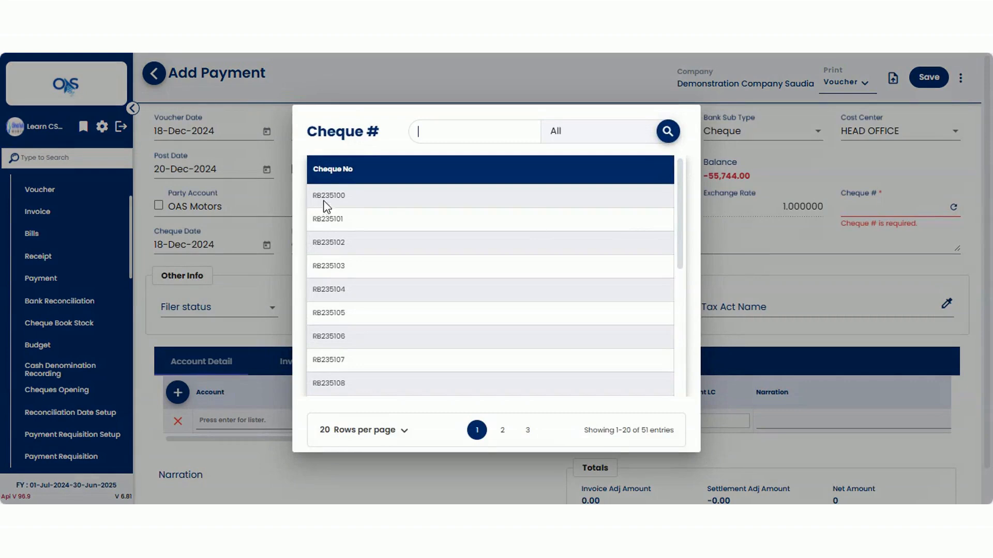
drag(321, 195, 314, 196)
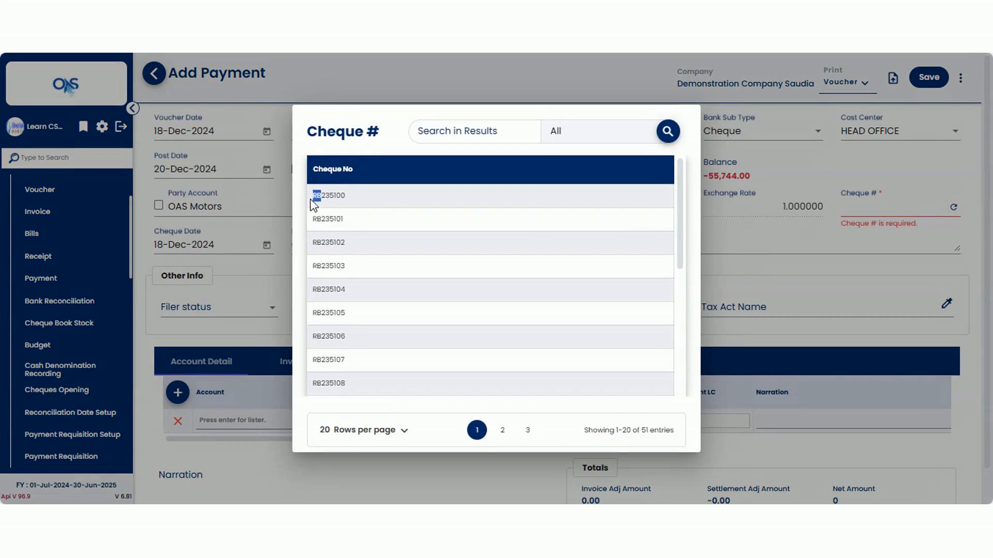
click(342, 223)
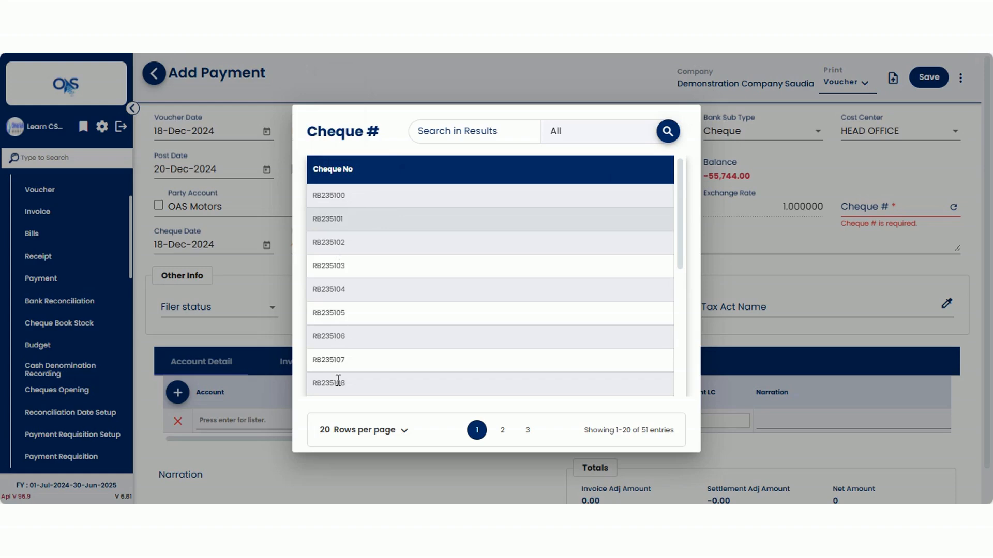
double_click(330, 196)
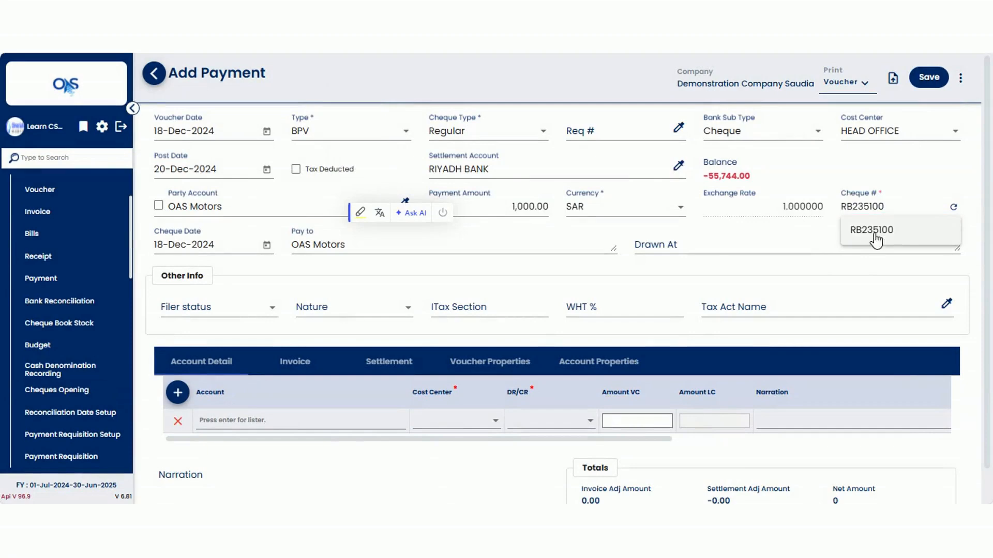
click(665, 248)
text(main Branch - Riyadh)
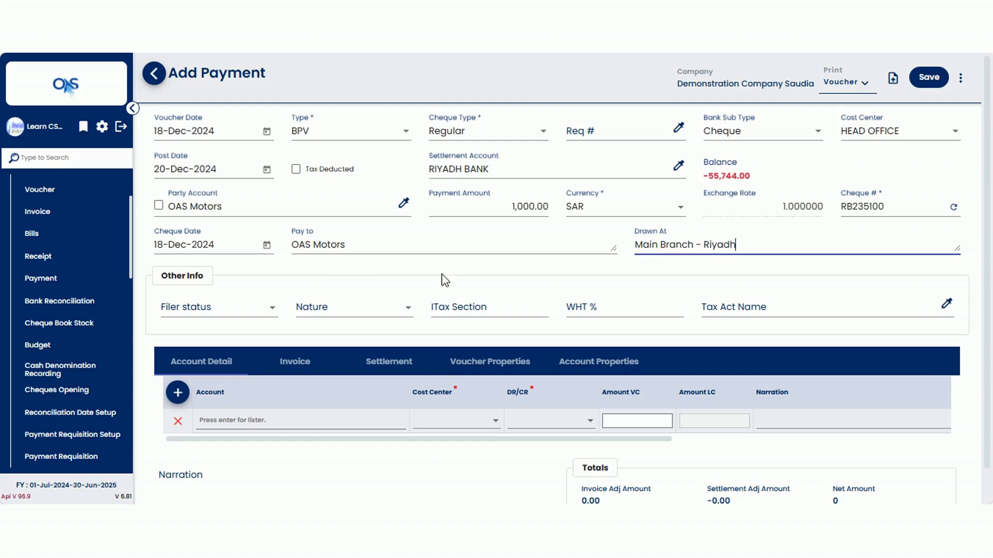
- Settle 1,000.00 against invoice OAS-PIA-00094/25 in the invoice adjustment
scroll(332, 279, down, 1)
click(293, 331)
scroll(331, 222, down, 3)
click(290, 191)
click(646, 382)
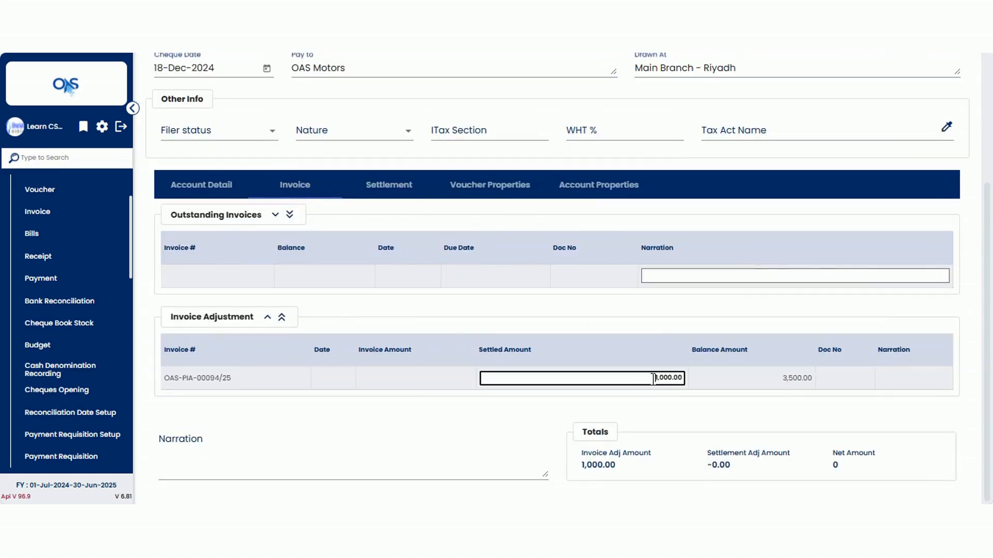
- Enter the narration Paid for Car AC Repair and save the payment voucher
click(300, 461)
text(Paid for Car AC Repair)
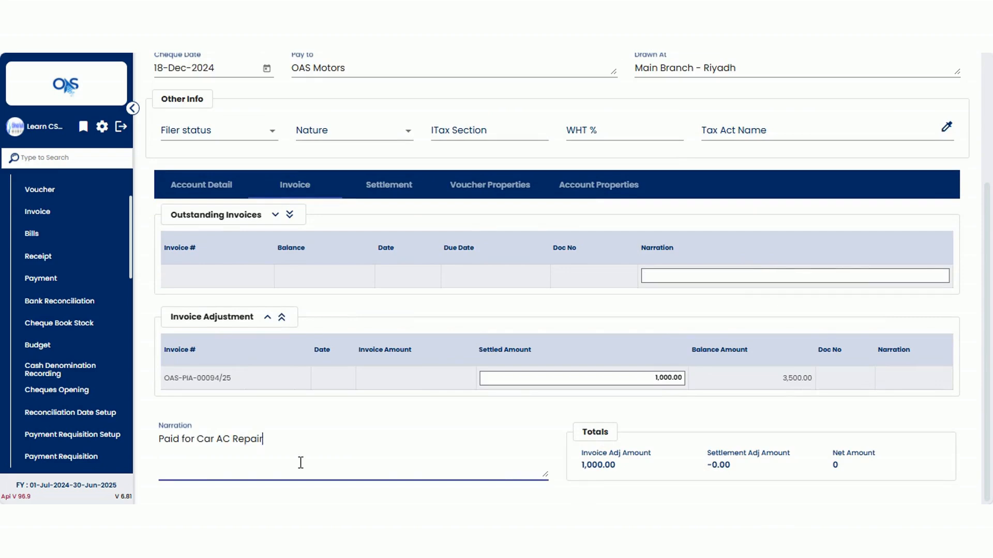
scroll(860, 277, up, 3)
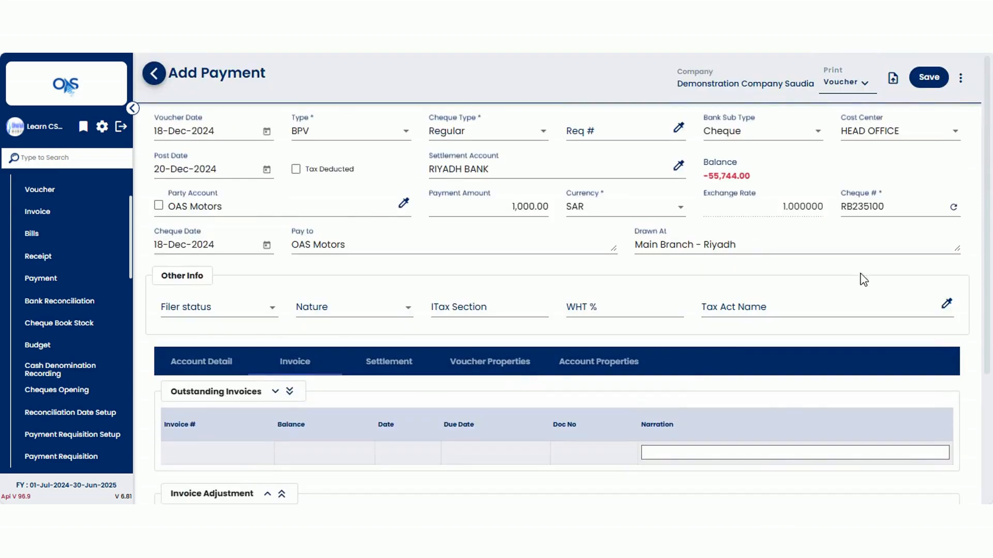
click(925, 78)
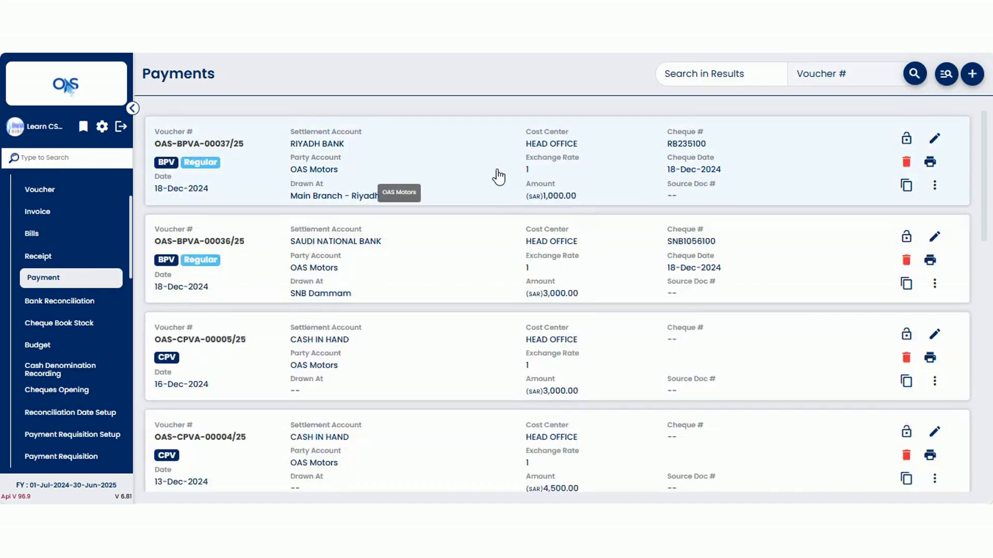
- Open the RIYADH BANK cheque book stock for editing
scroll(348, 290, down, 3)
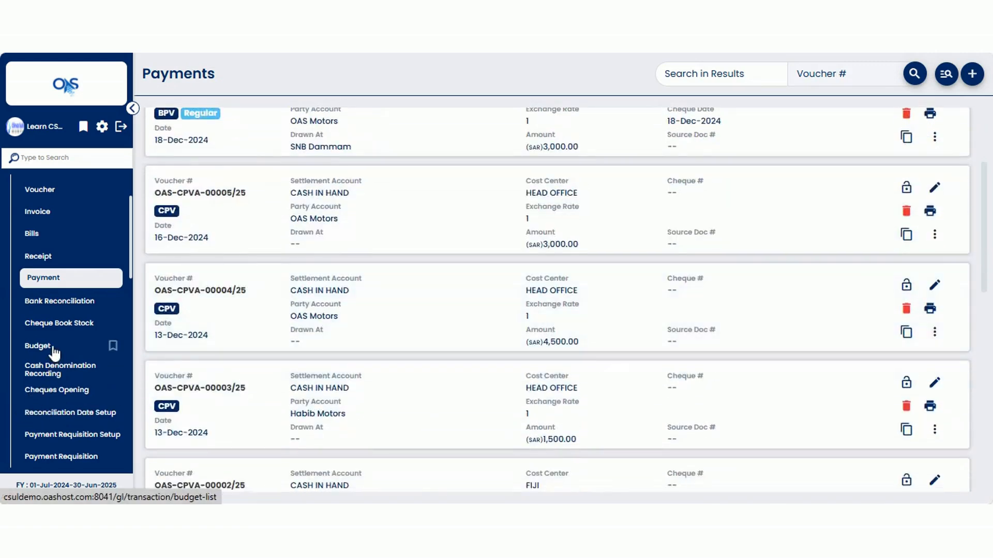
click(75, 327)
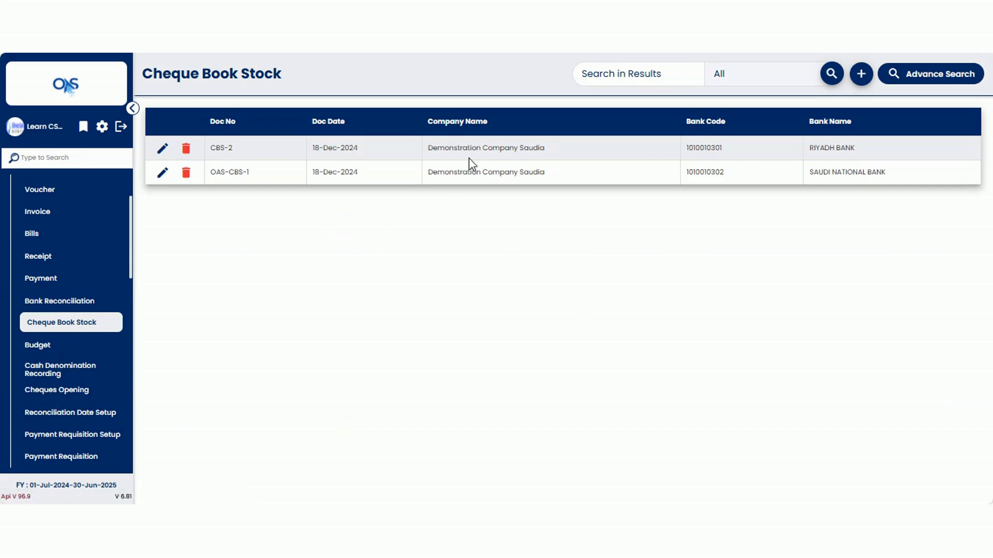
double_click(820, 148)
click(830, 148)
click(163, 149)
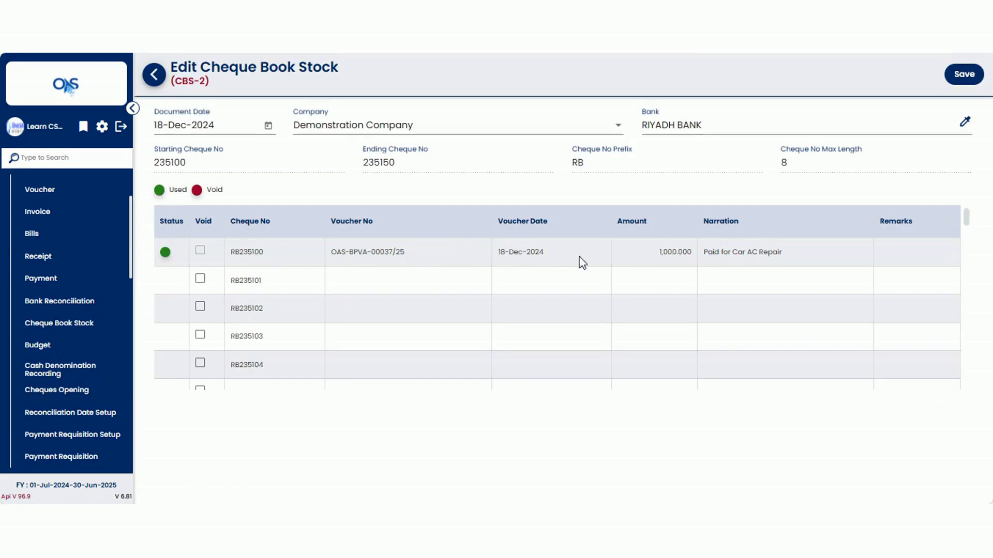
- Mark cheque RB235101 as void and save the cheque book stock
drag(731, 254, 790, 260)
click(646, 251)
drag(649, 254, 694, 257)
click(639, 256)
double_click(257, 282)
click(219, 273)
click(200, 280)
click(961, 78)
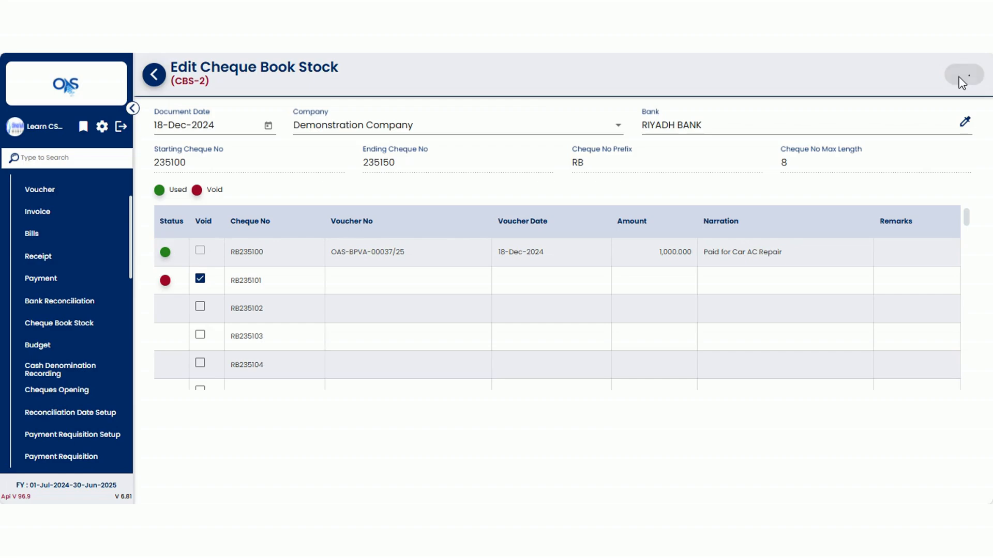